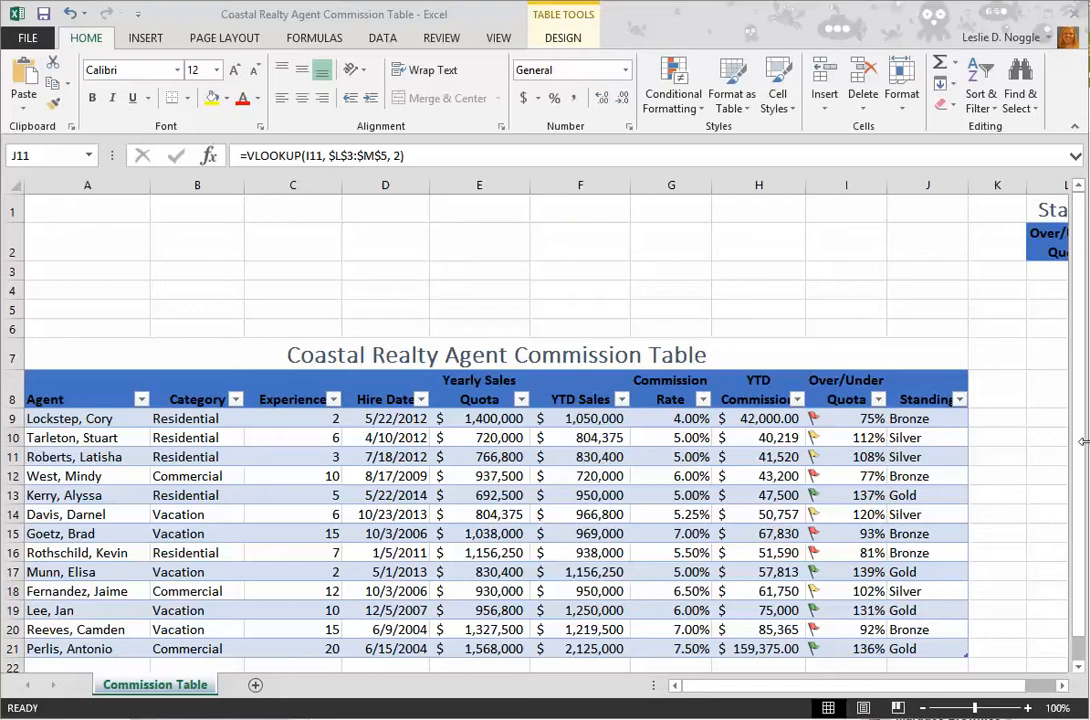
- Add a total row to the Commissions table
click(684, 480)
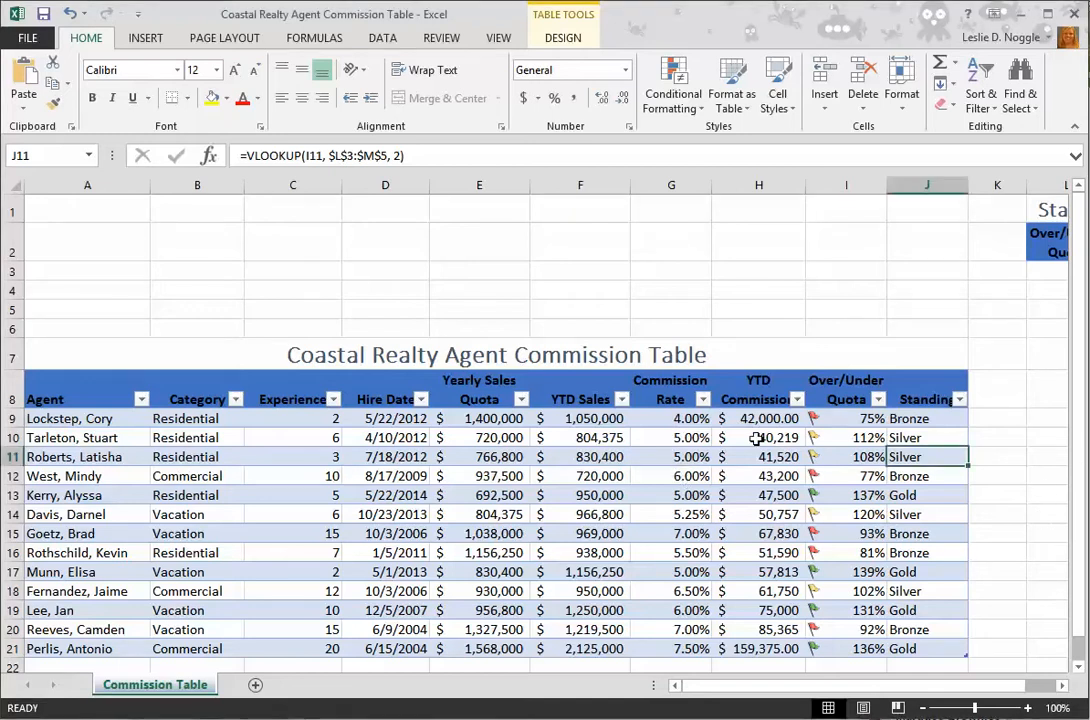
click(565, 38)
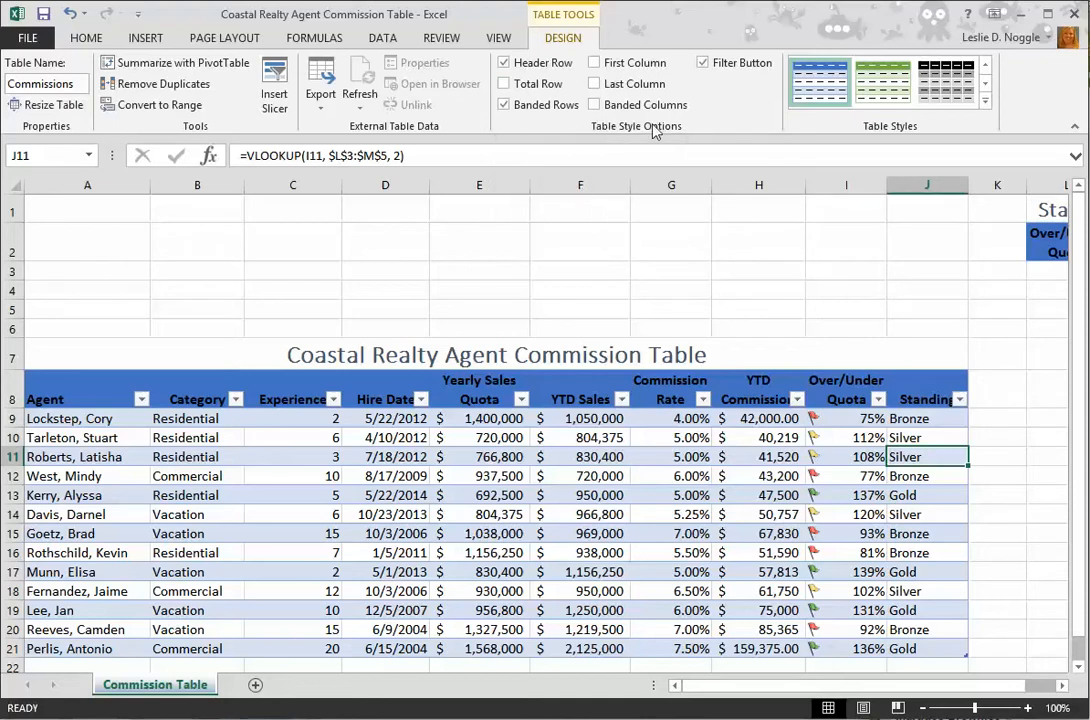
click(504, 84)
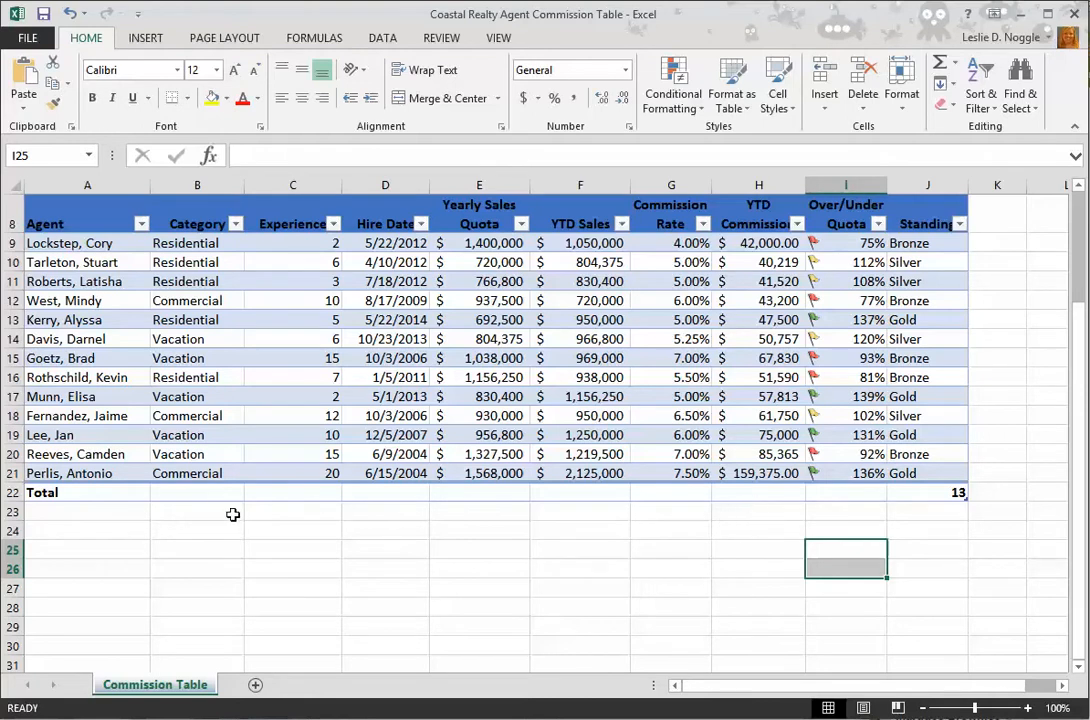
- Show the Average of the YTD Commission column in the total row
click(751, 495)
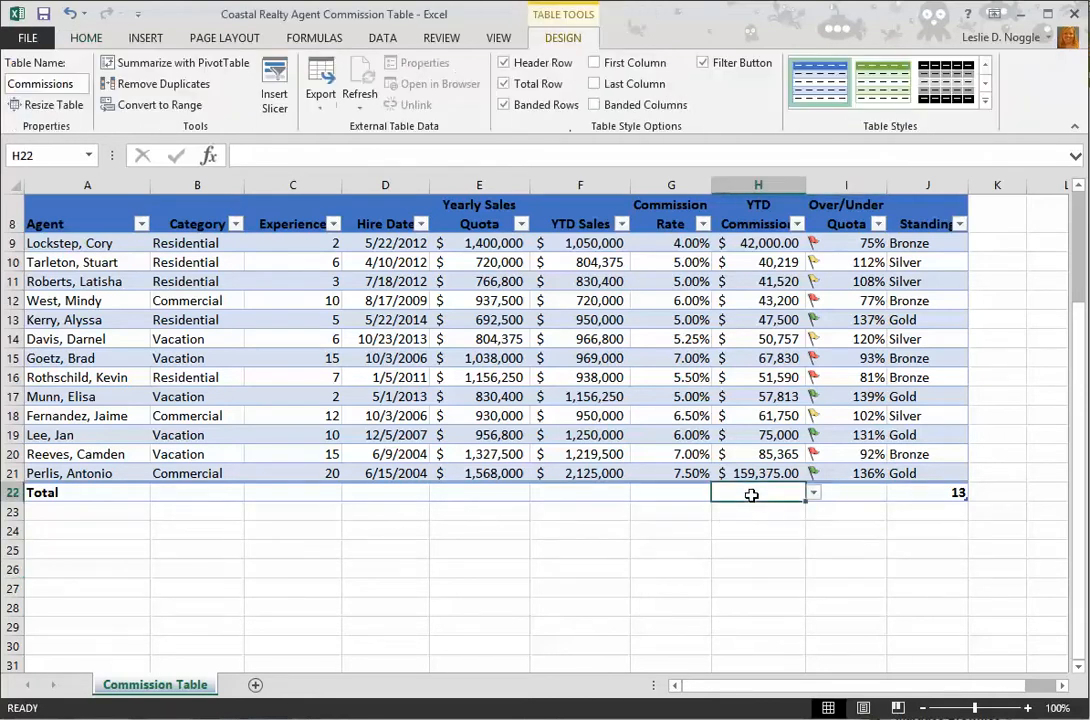
click(814, 495)
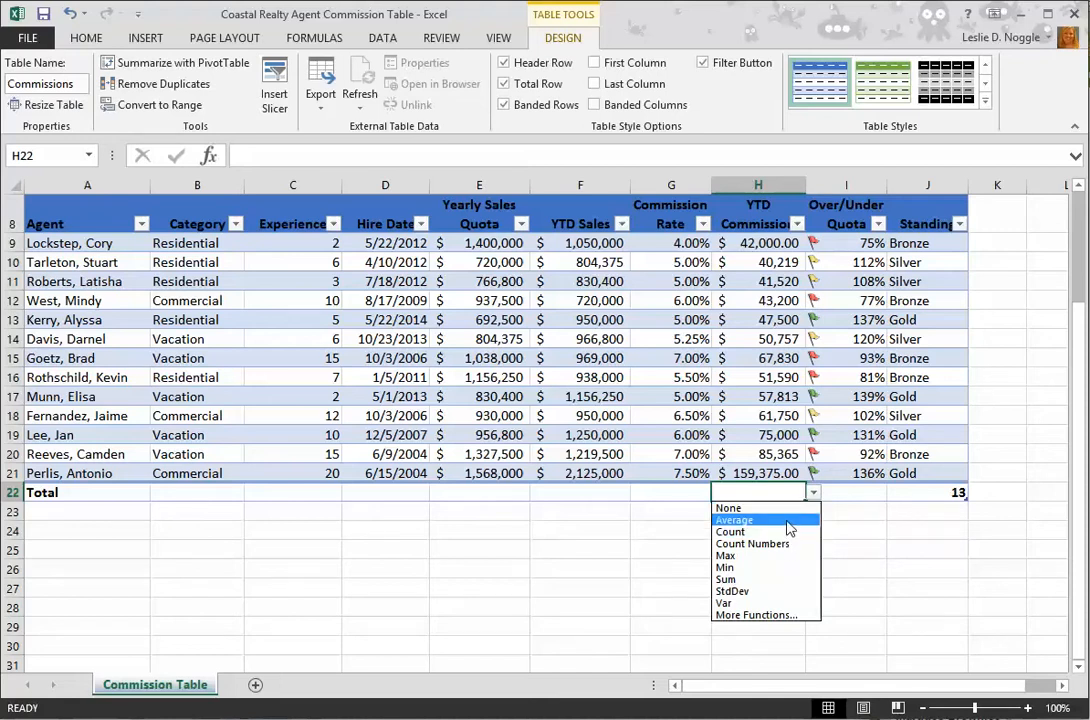
click(786, 521)
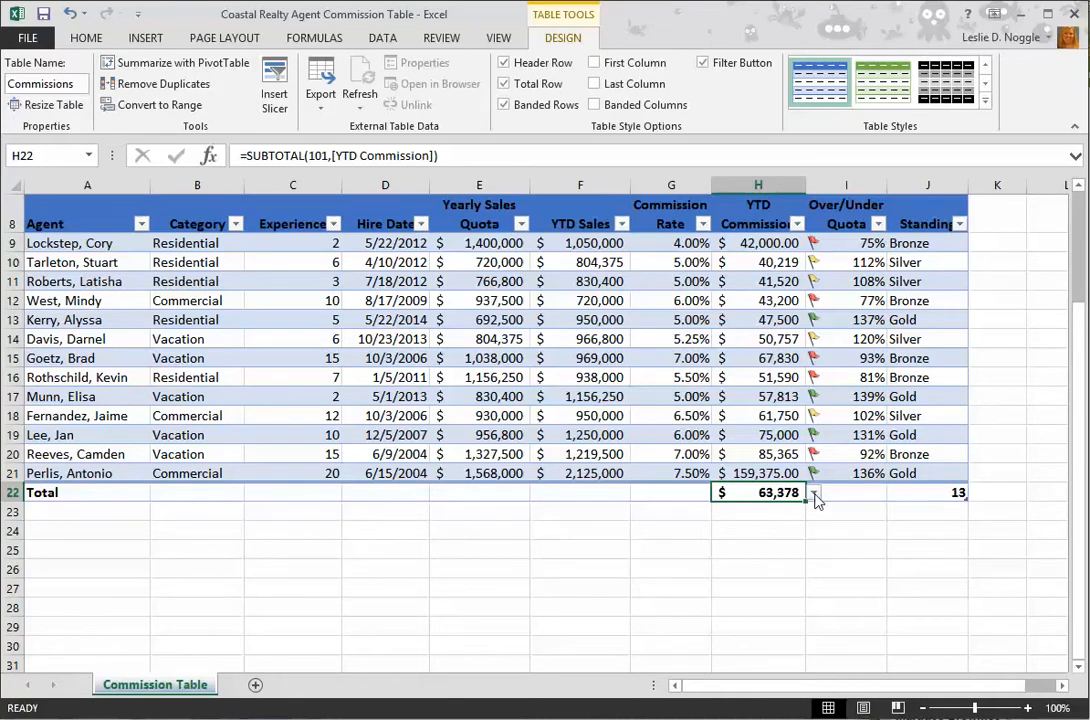
click(815, 495)
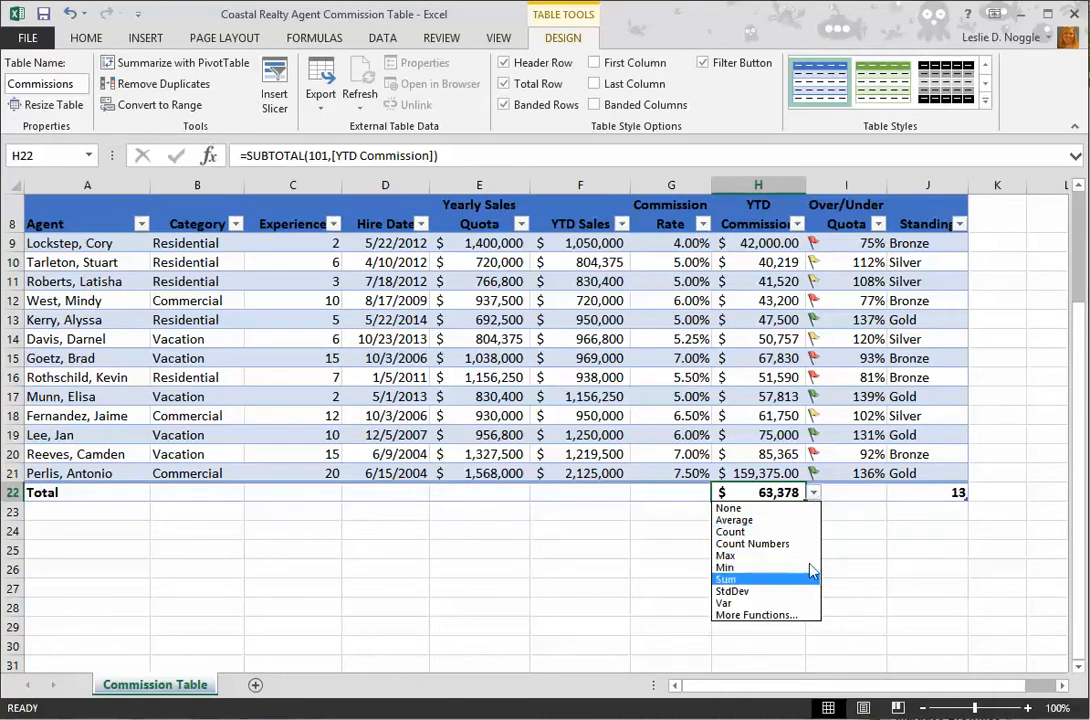
click(845, 528)
click(586, 496)
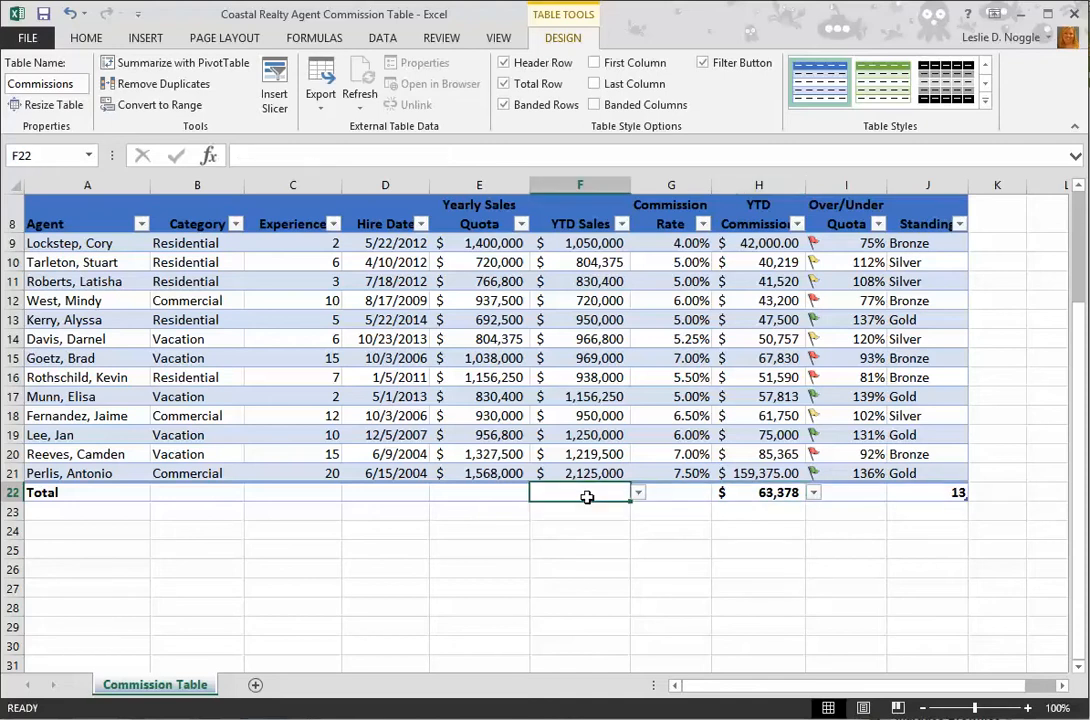
click(639, 495)
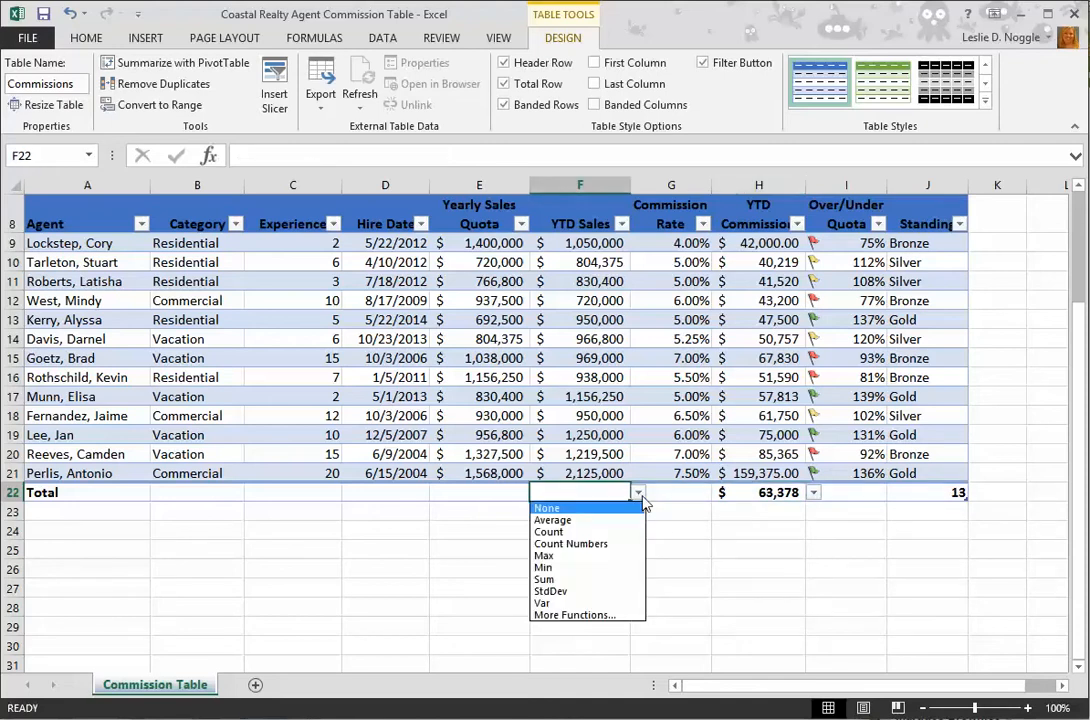
click(343, 717)
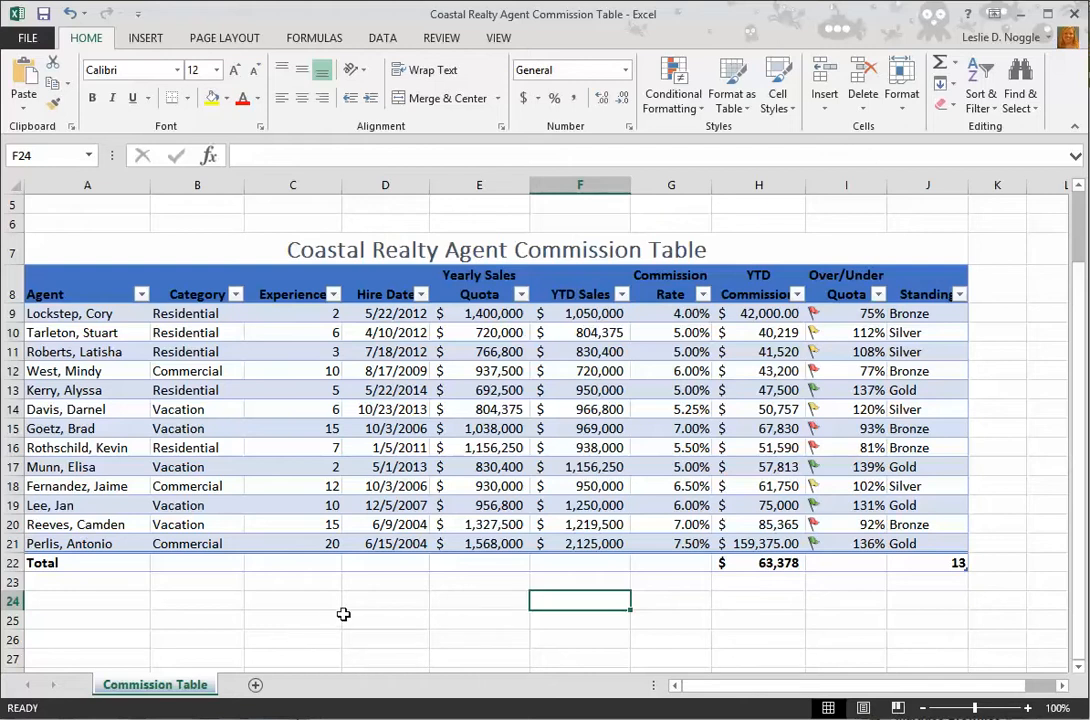
- Sort the table by the Agent column from A to Z
click(142, 296)
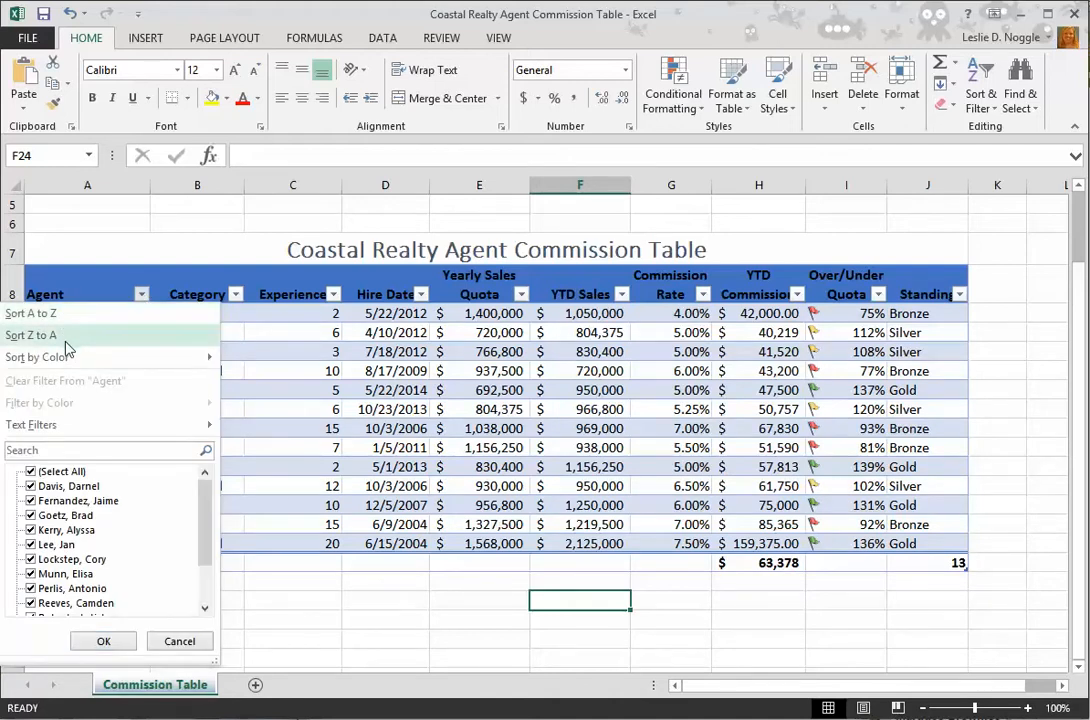
click(303, 375)
click(142, 297)
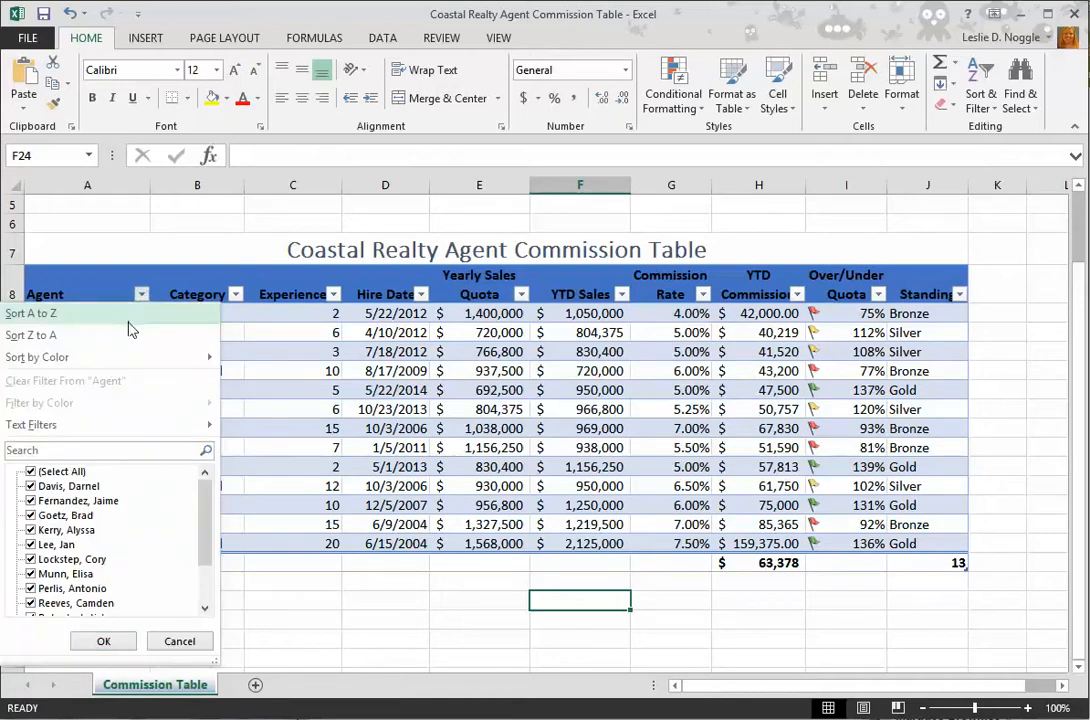
click(128, 314)
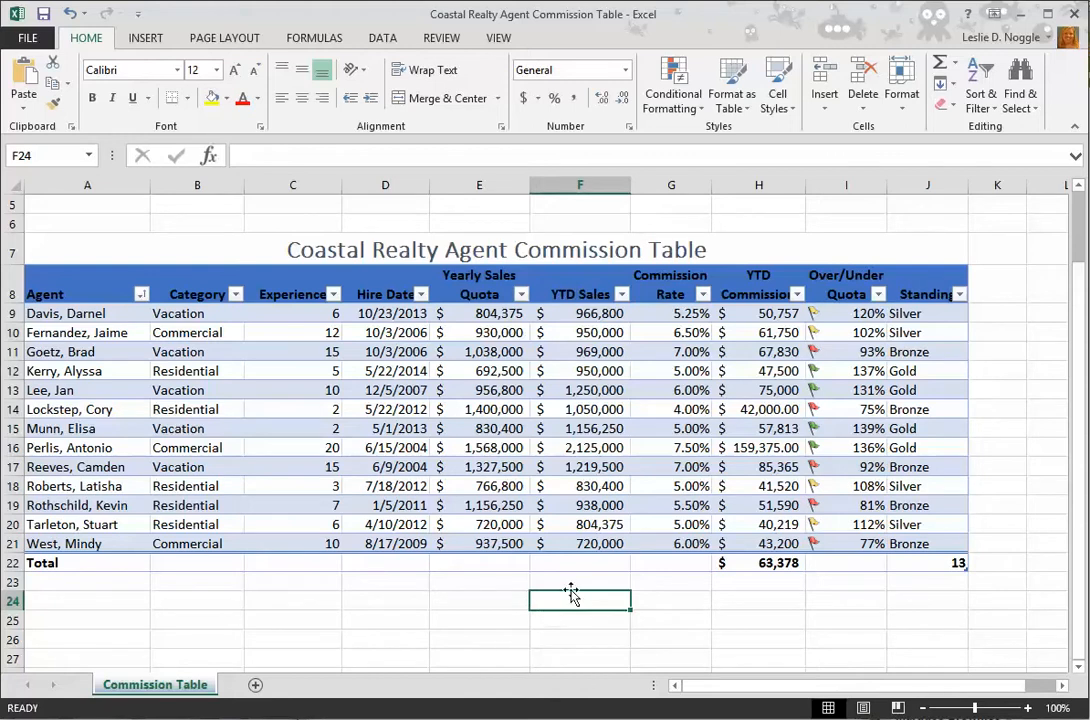
- Start a custom sort of the table with Category values, A to Z, as the first sort level
click(176, 351)
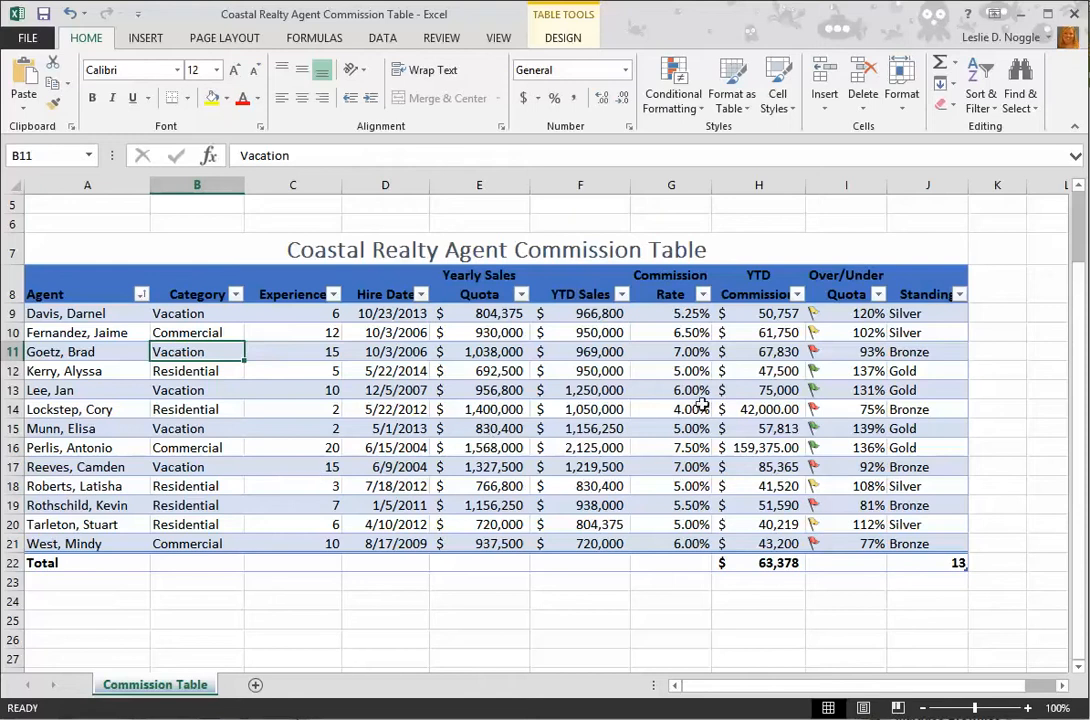
click(990, 110)
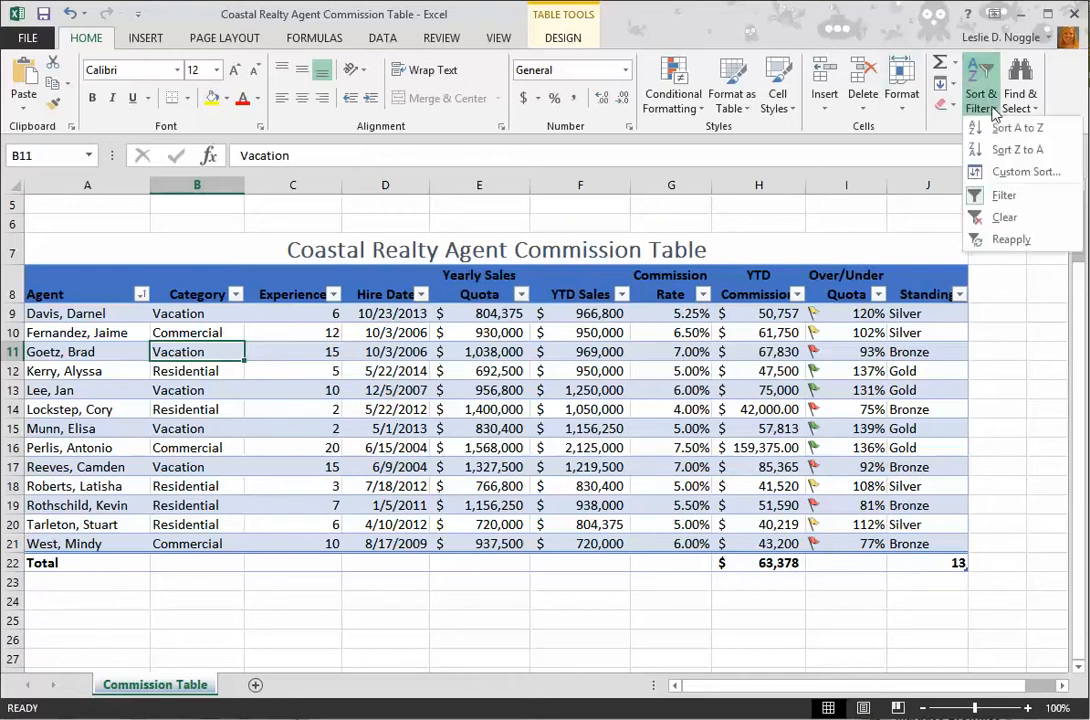
click(1052, 174)
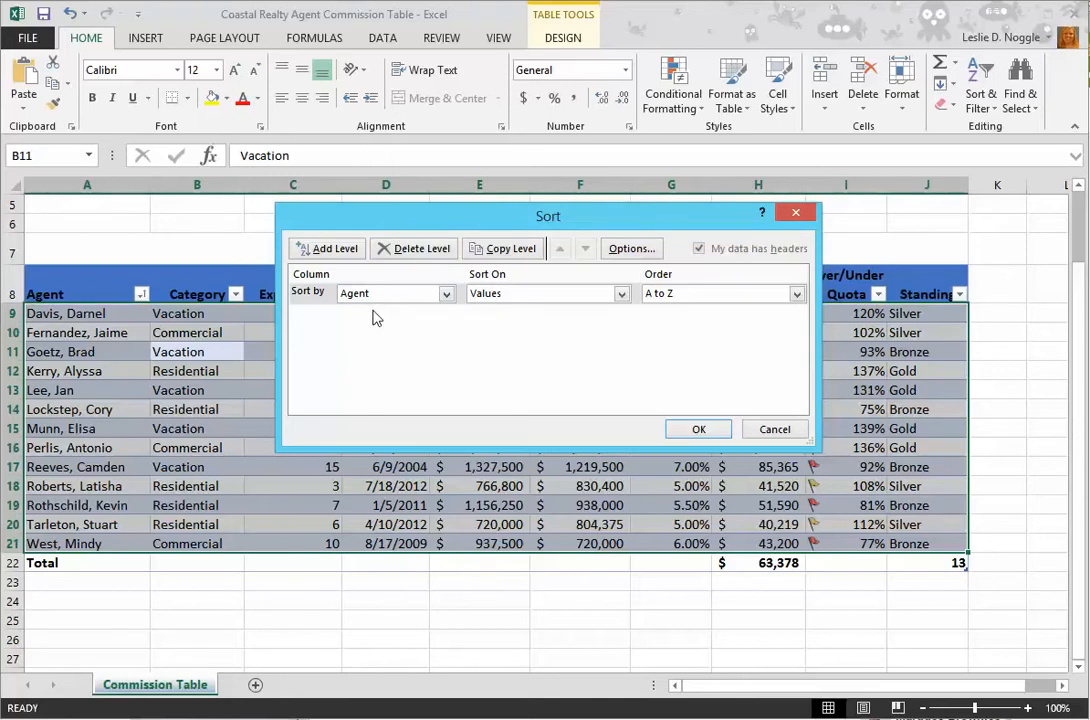
click(400, 294)
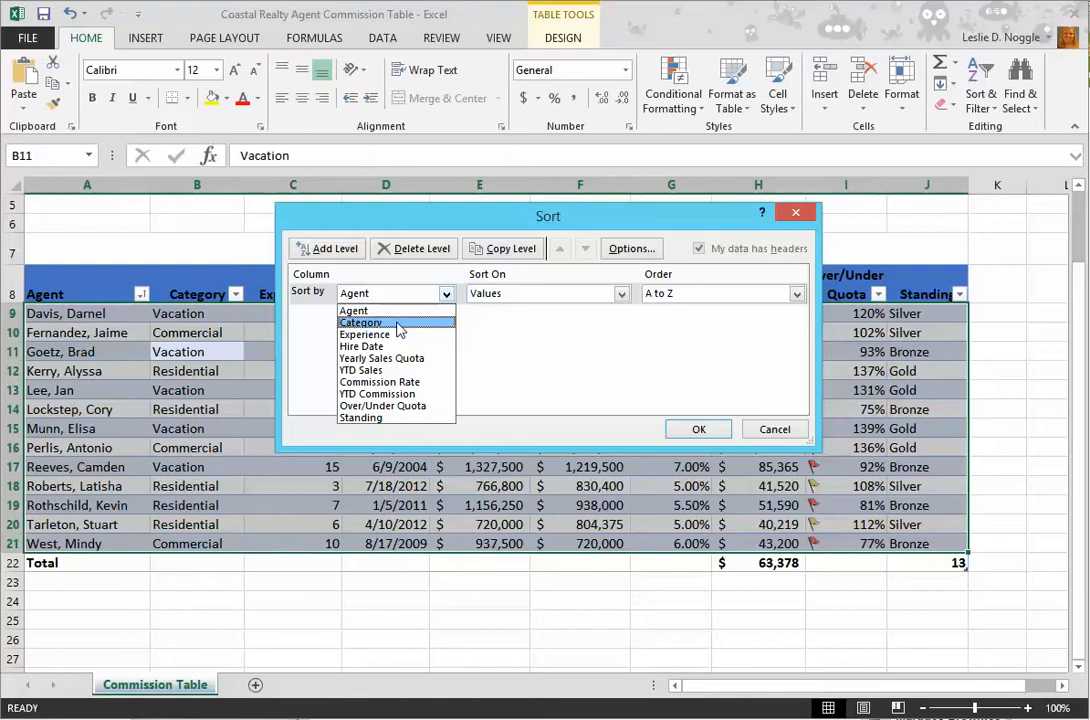
click(399, 323)
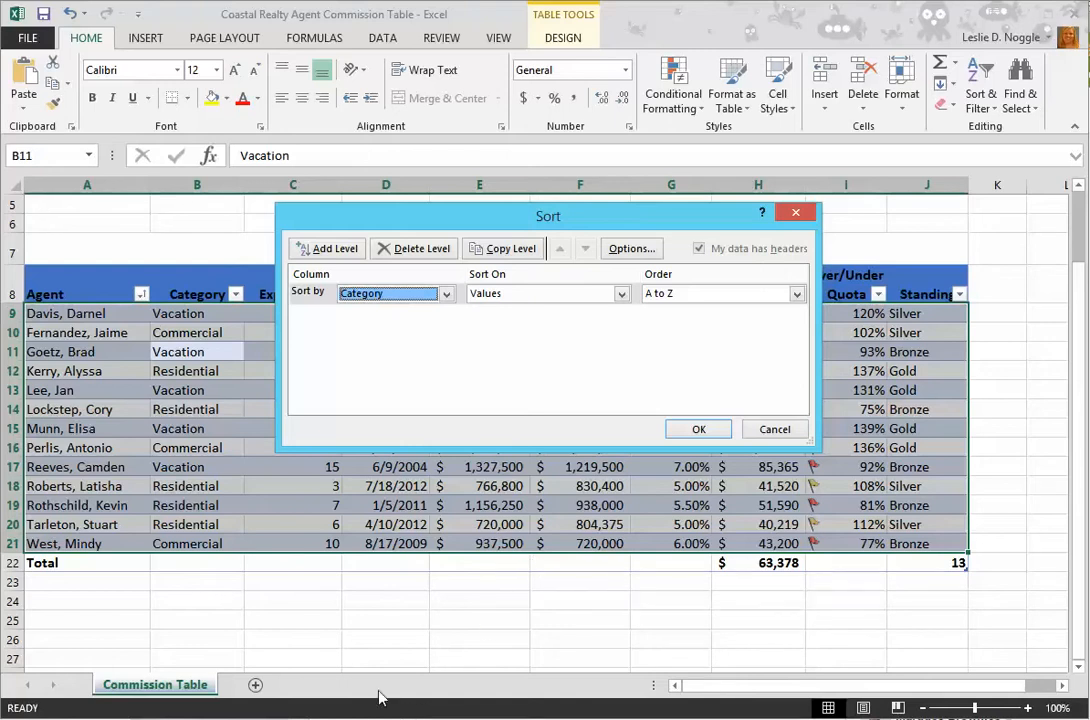
- Add a second sort level on Commission Rate values, ordered Smallest to Largest
click(329, 250)
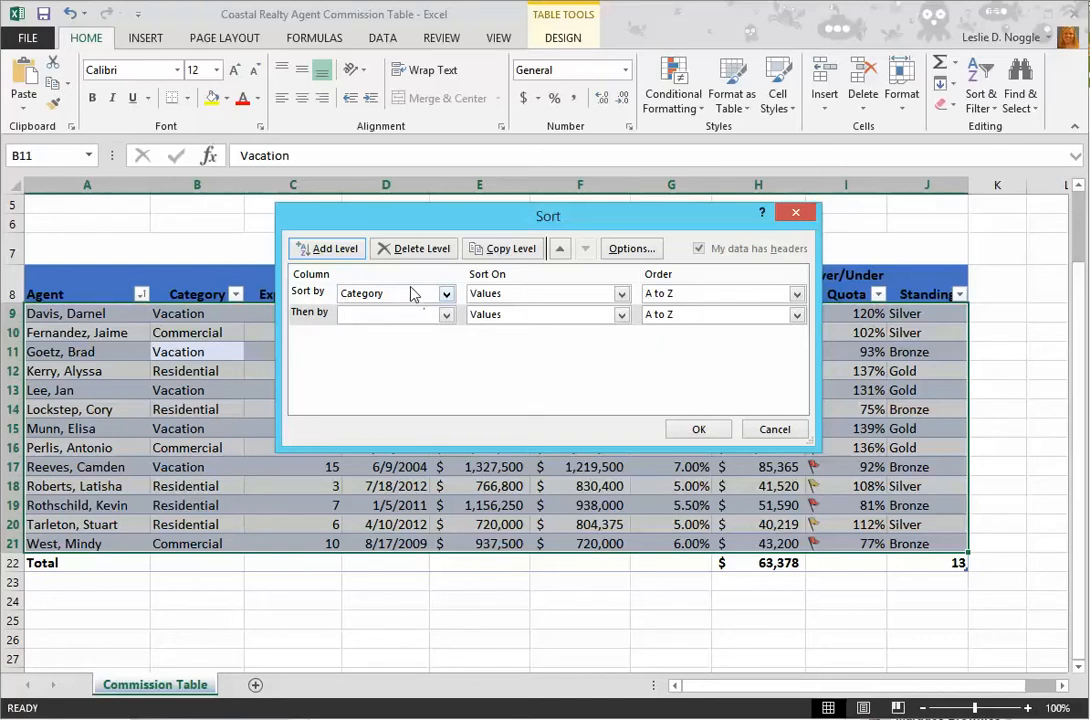
click(437, 316)
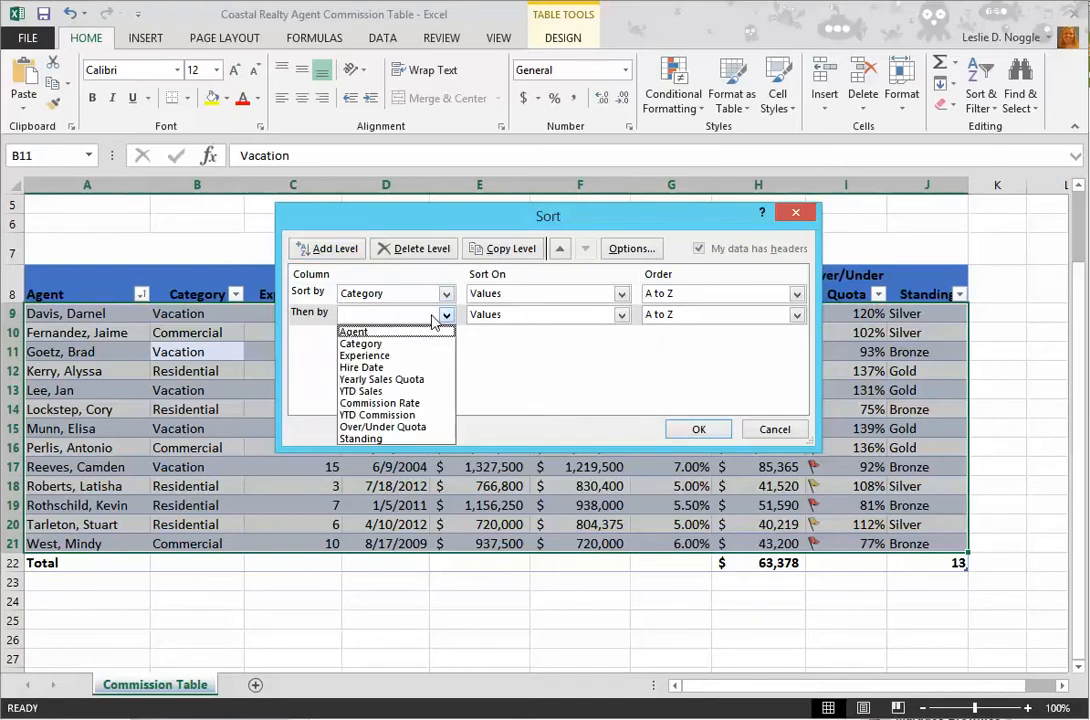
click(423, 403)
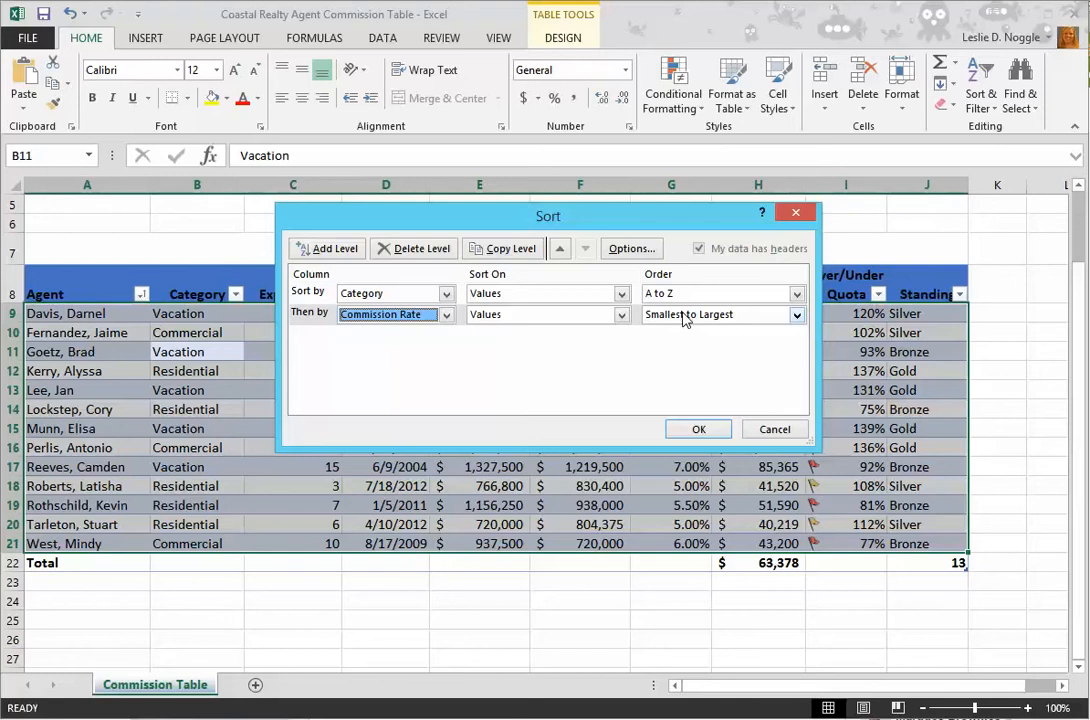
- Add a third sort level on YTD Commission values, ordered Largest to Smallest, and apply the custom sort
click(347, 252)
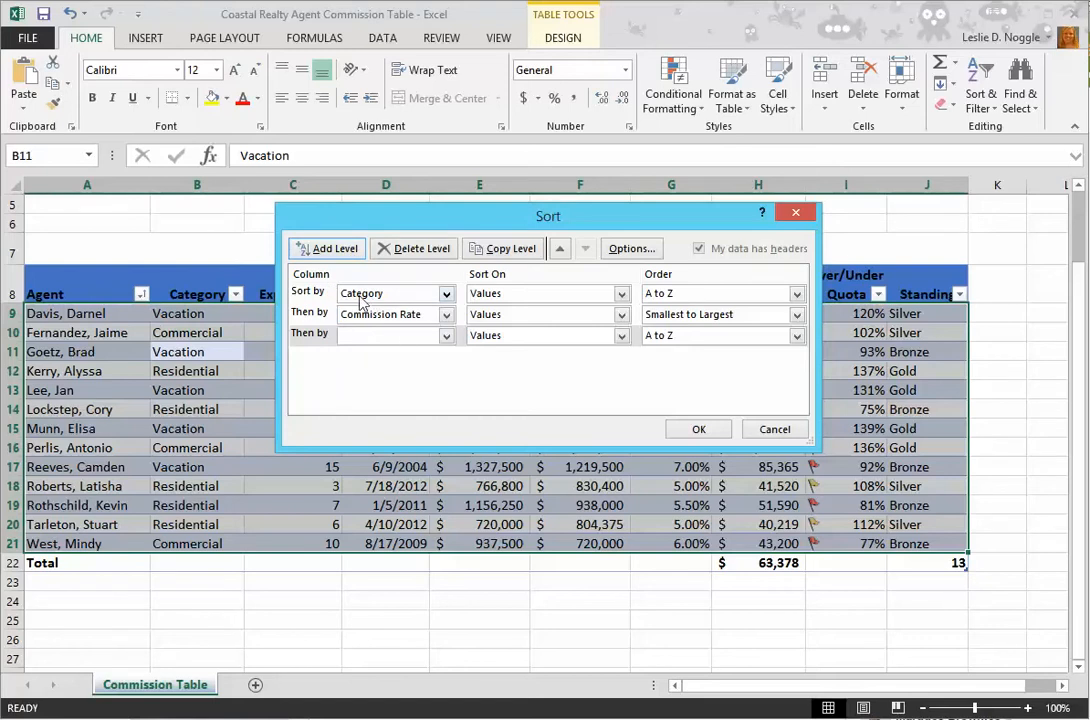
click(395, 337)
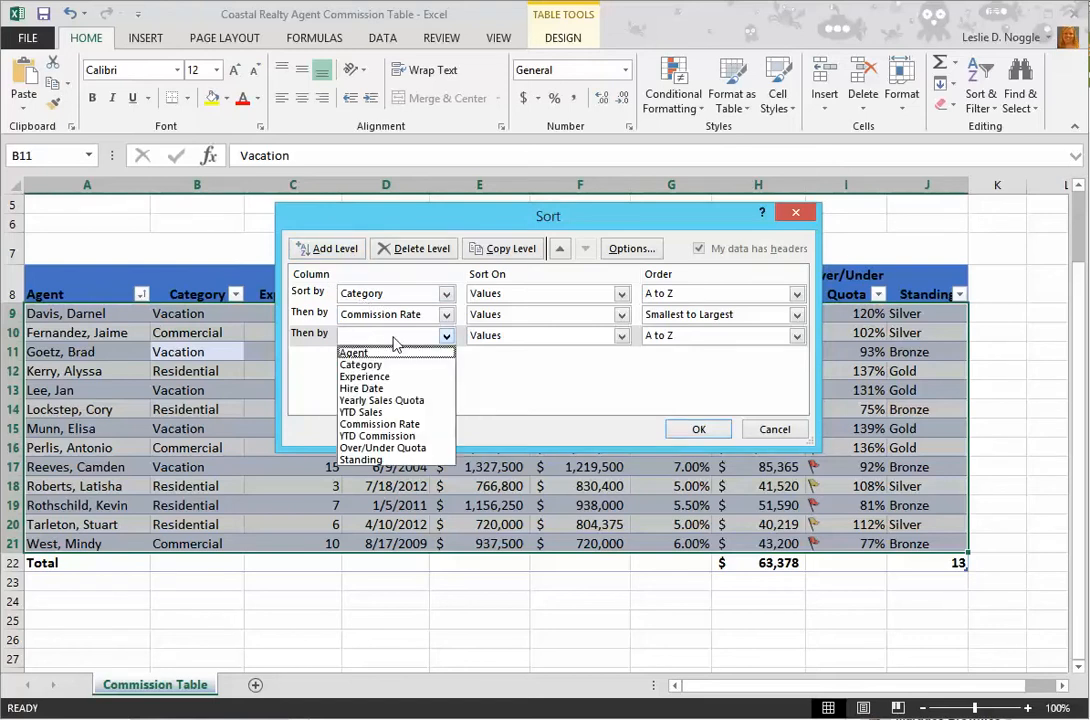
click(395, 438)
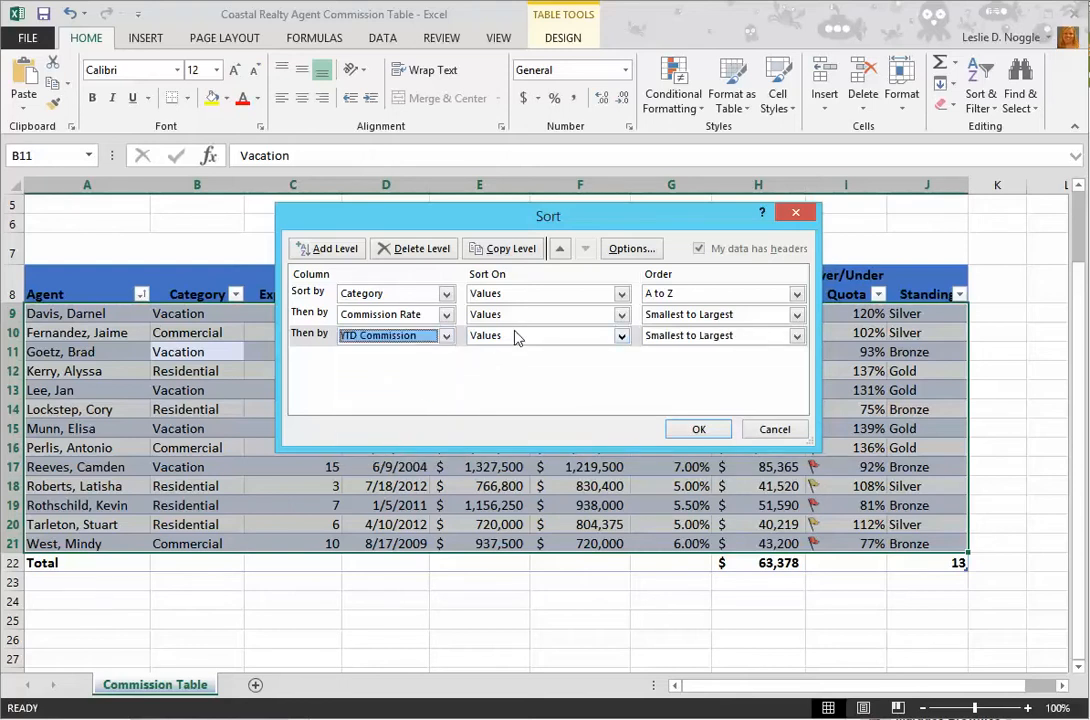
click(698, 338)
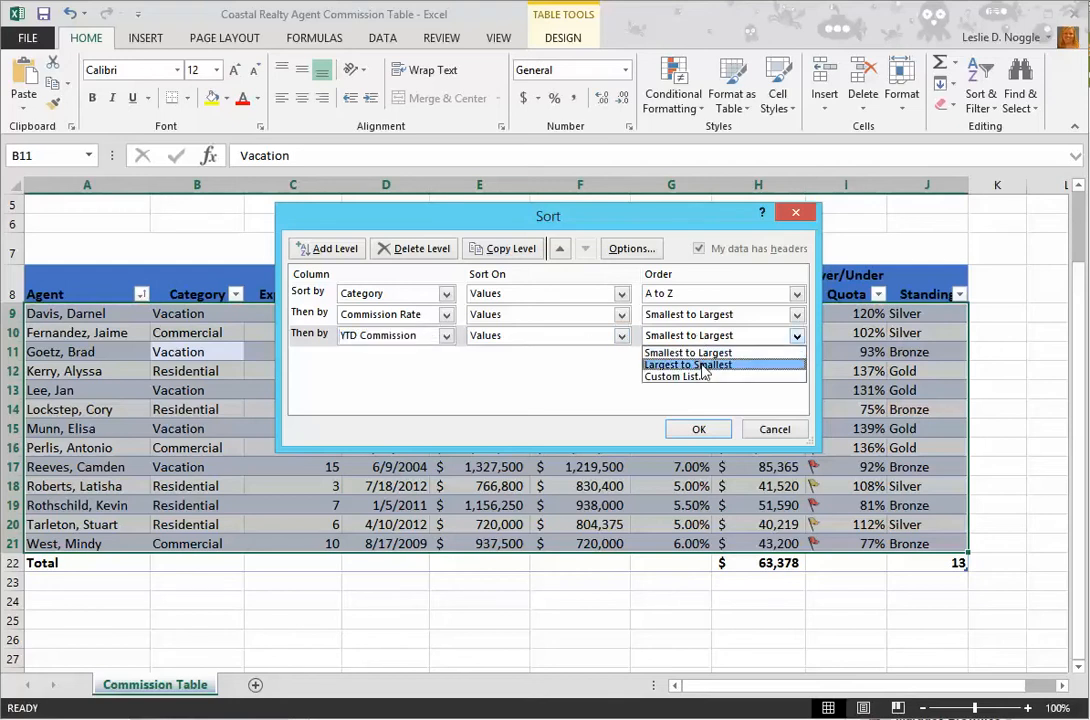
click(701, 366)
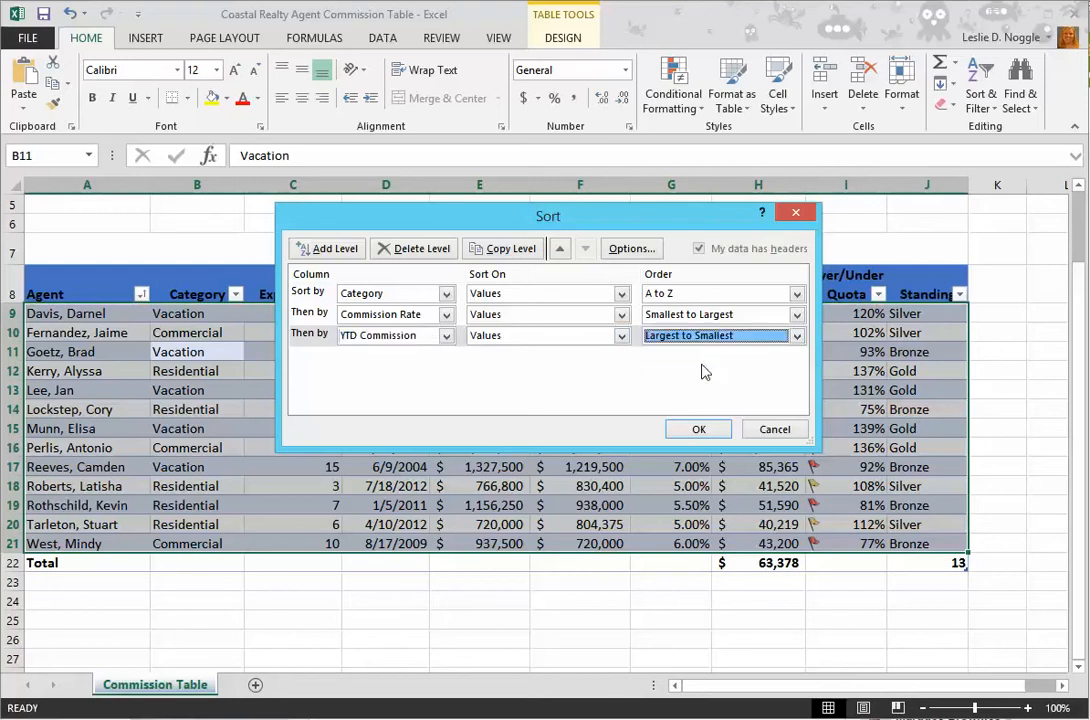
click(686, 427)
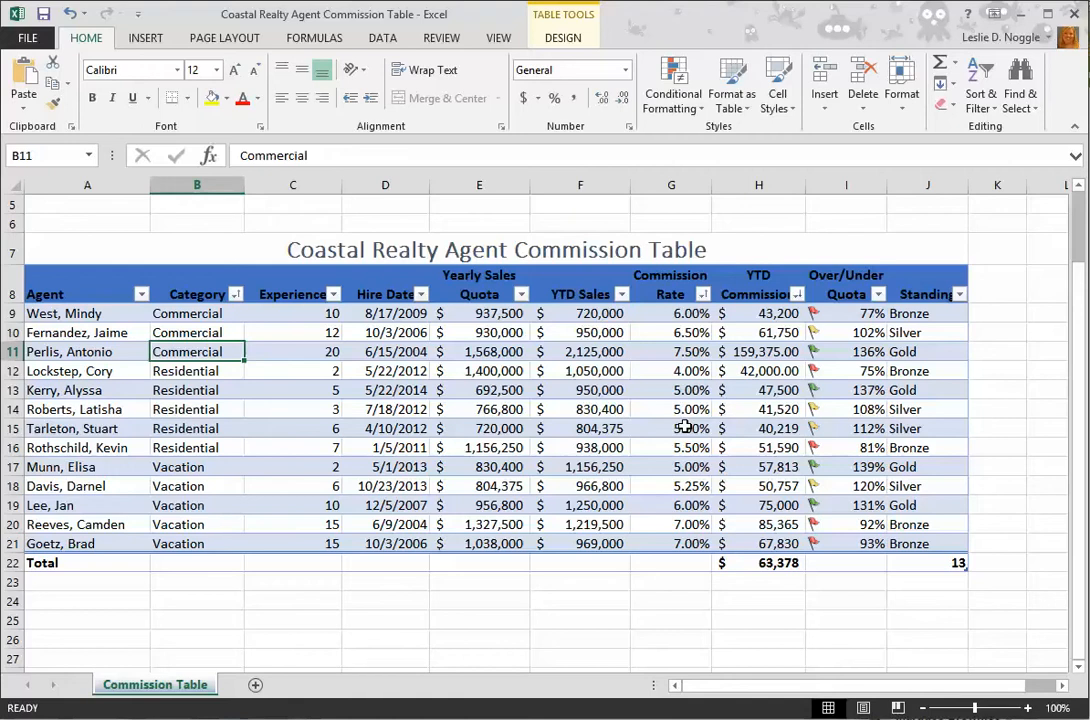
click(215, 313)
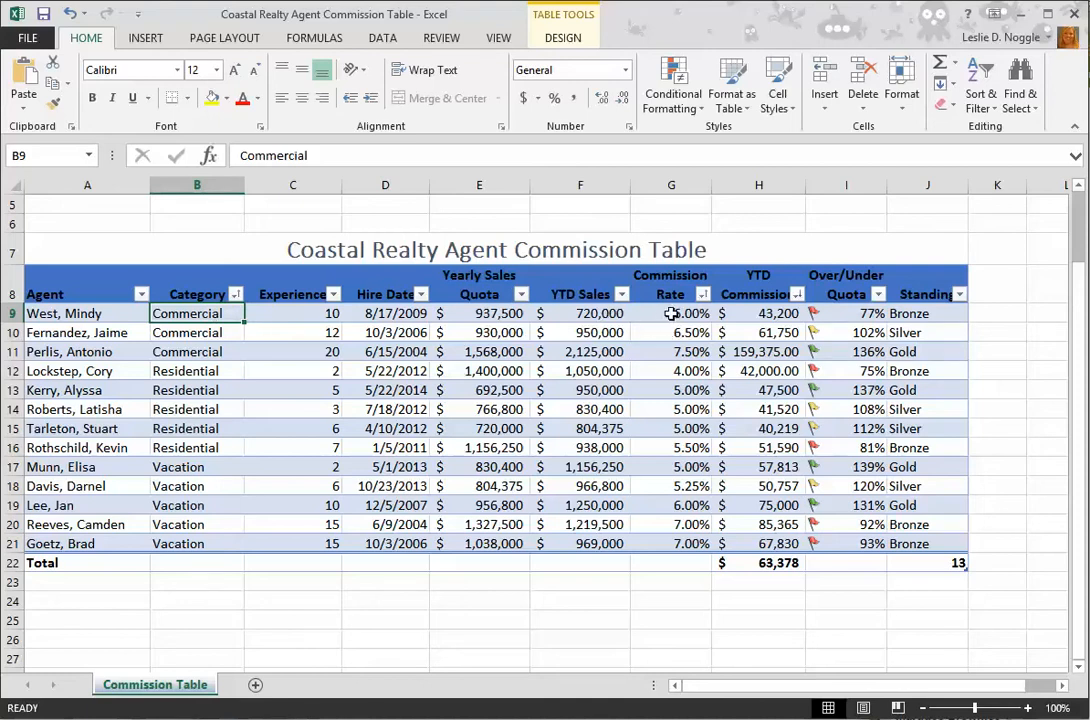
drag(671, 318, 674, 420)
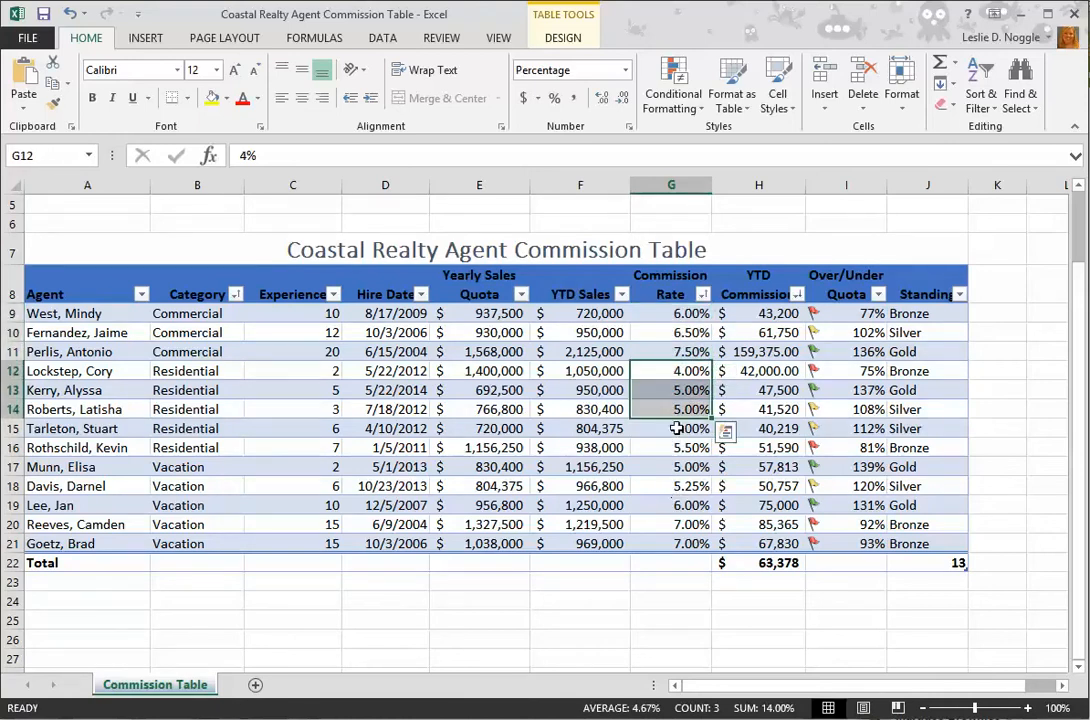
click(676, 314)
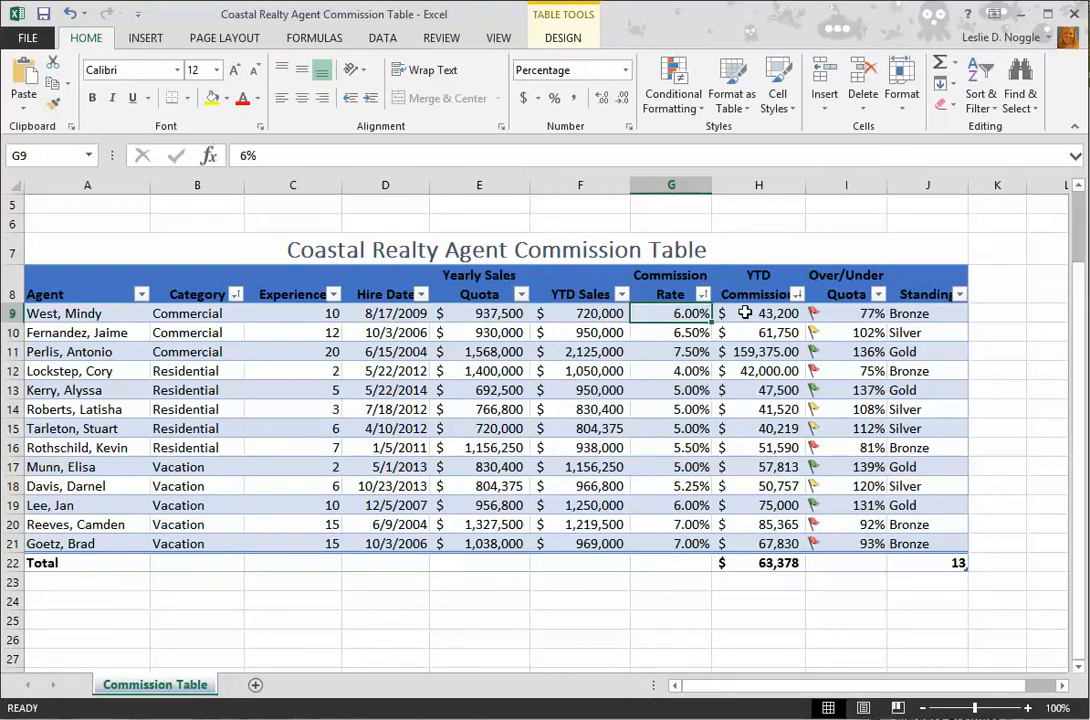
drag(745, 313, 747, 366)
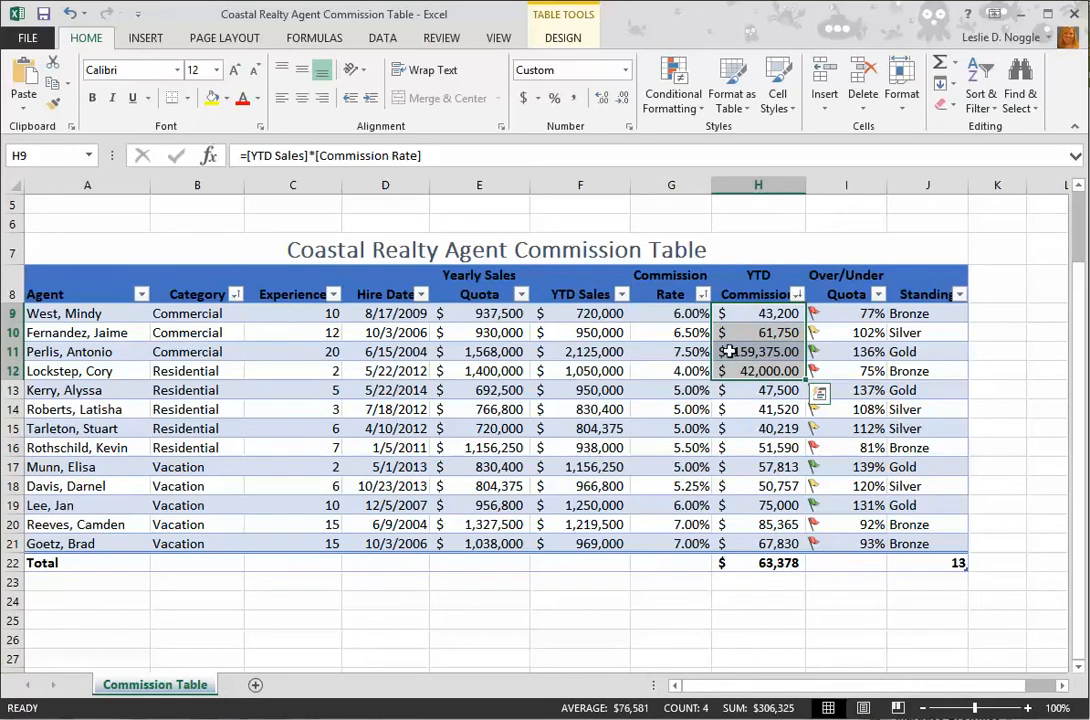